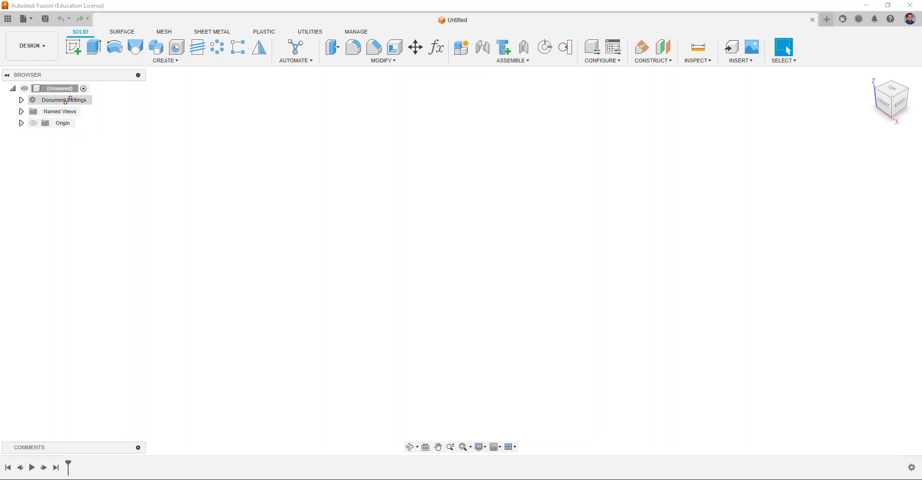
# Step: Inspect the document's active unit type and the other available unit options
pyautogui.click(21, 101)
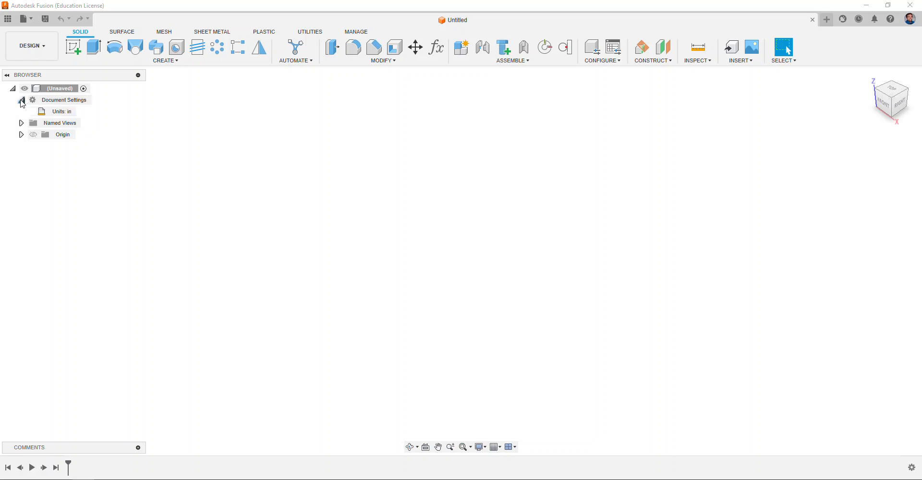
pyautogui.moveTo(54, 112)
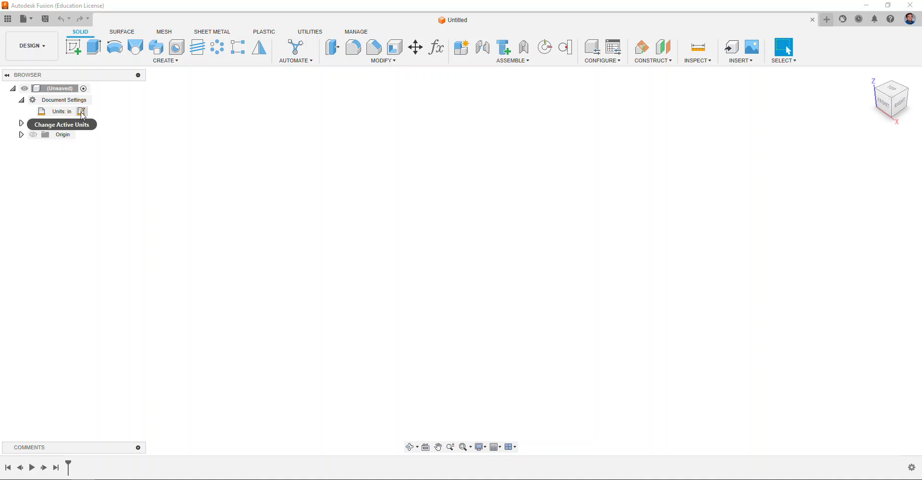
pyautogui.click(82, 111)
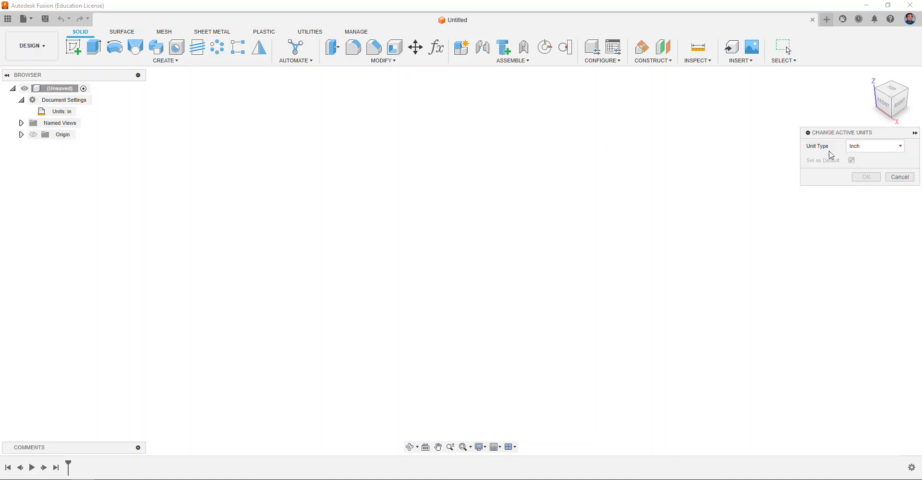
pyautogui.click(888, 150)
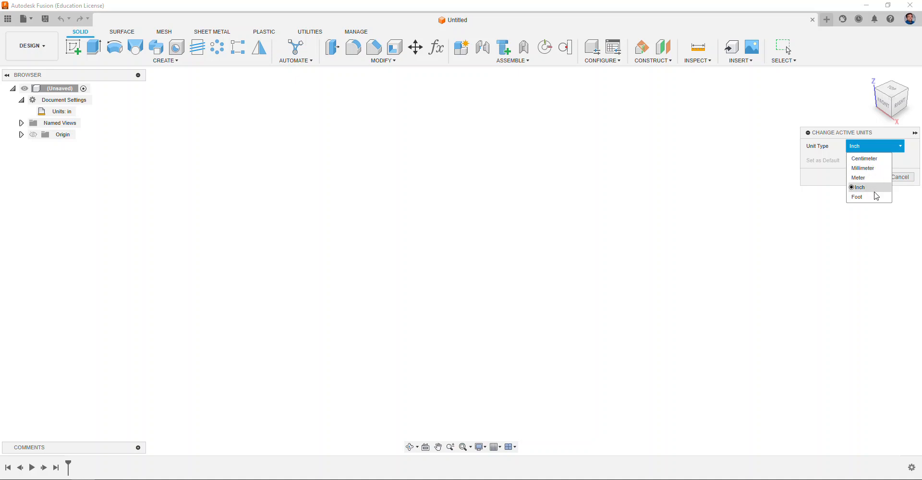
pyautogui.click(877, 168)
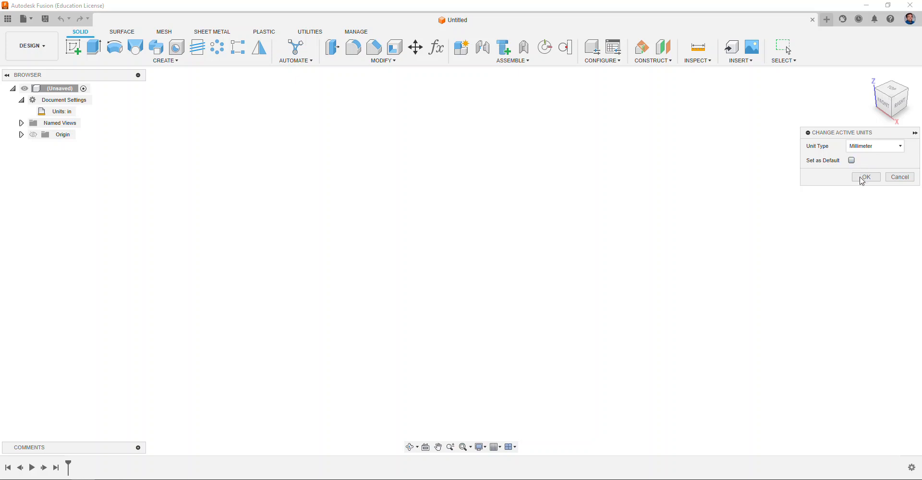
pyautogui.click(875, 146)
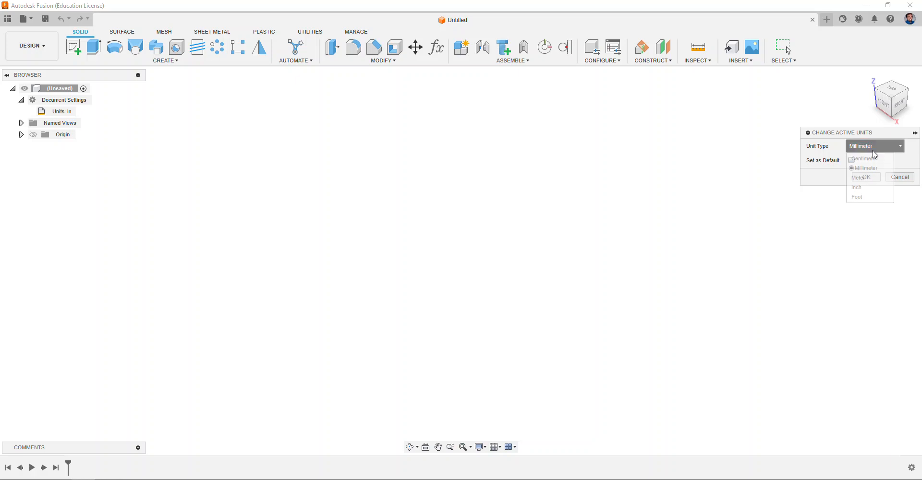
pyautogui.click(859, 188)
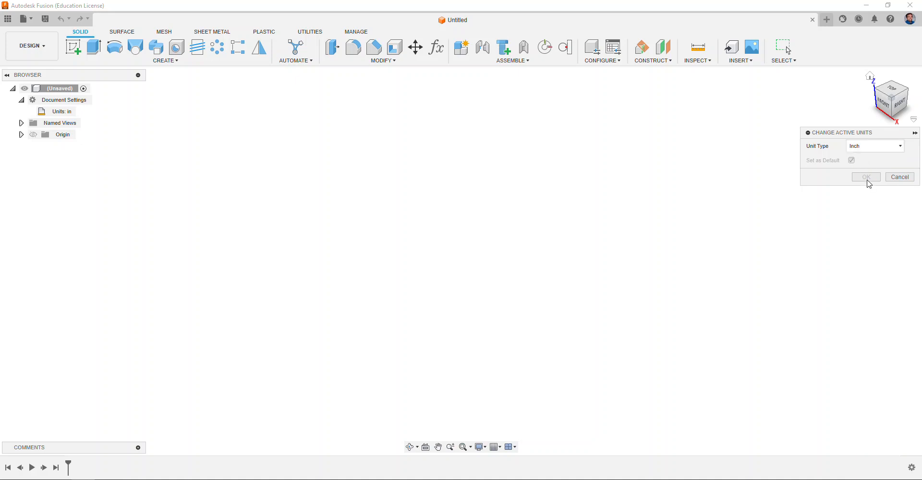
pyautogui.click(894, 178)
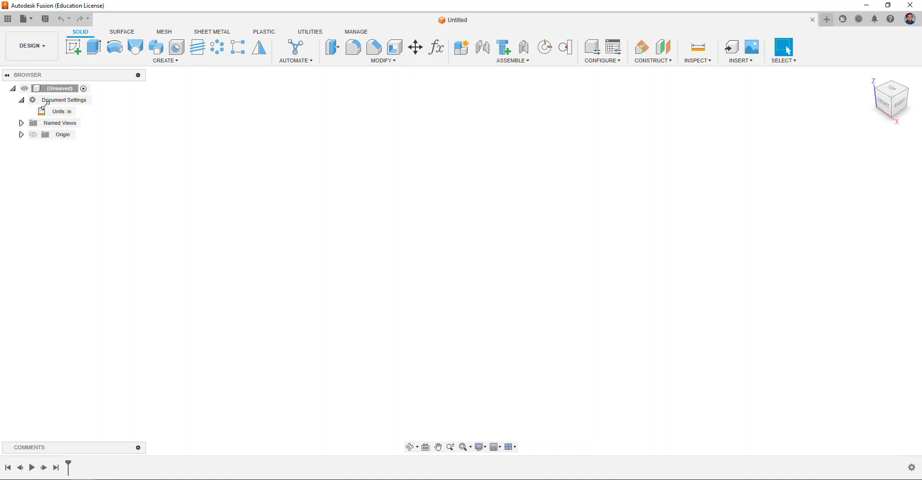
pyautogui.click(22, 101)
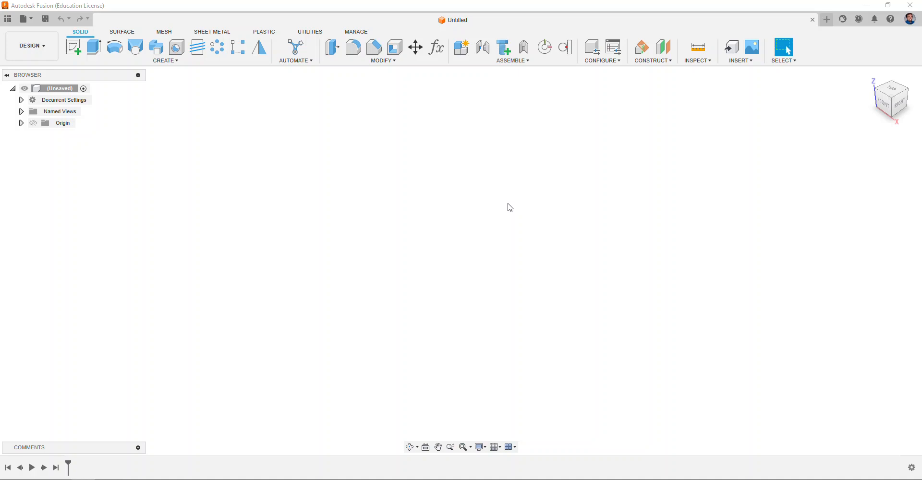
# Step: Turn the layout grid on and back off
pyautogui.click(498, 448)
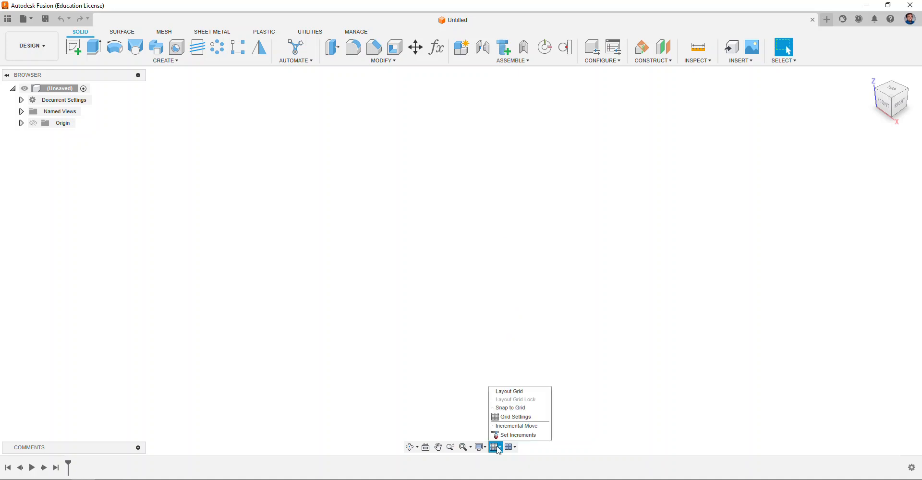
pyautogui.click(512, 392)
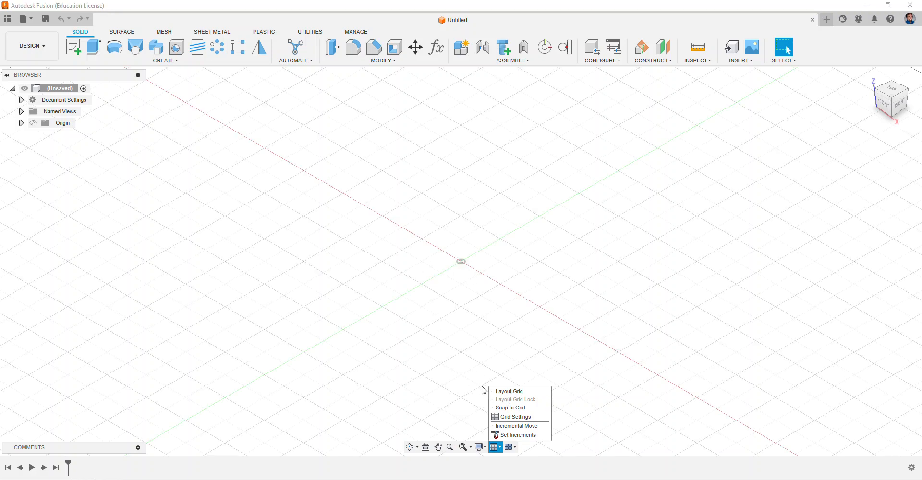
pyautogui.click(502, 393)
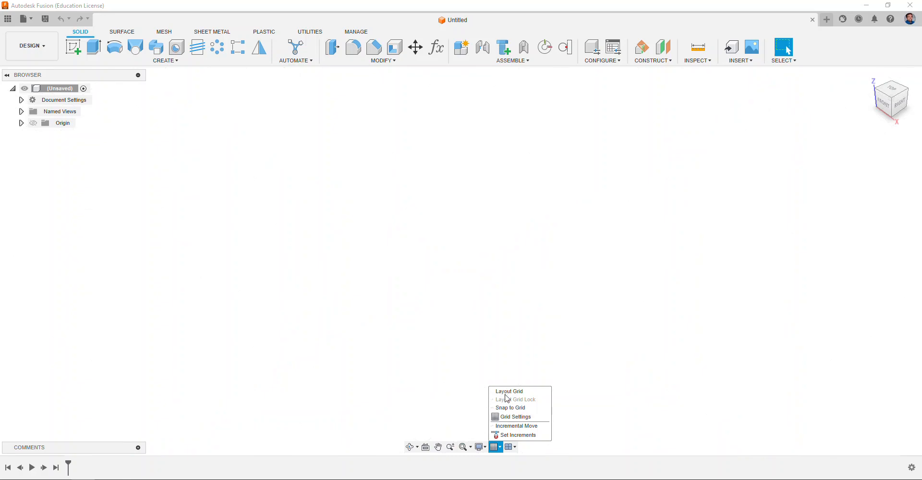
# Step: Set the grid to Fixed with 1.00 in major spacing, 2 minor subdivisions and reference numbers on
pyautogui.click(512, 416)
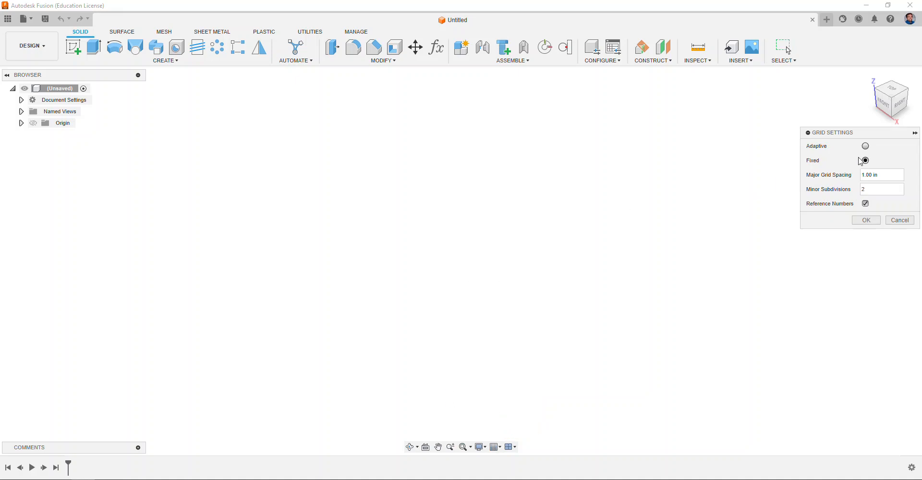
pyautogui.click(867, 147)
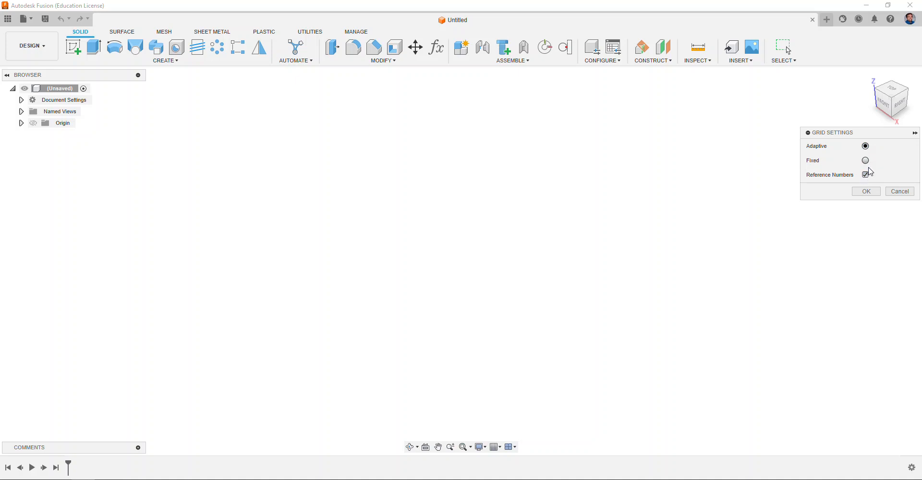
pyautogui.click(867, 161)
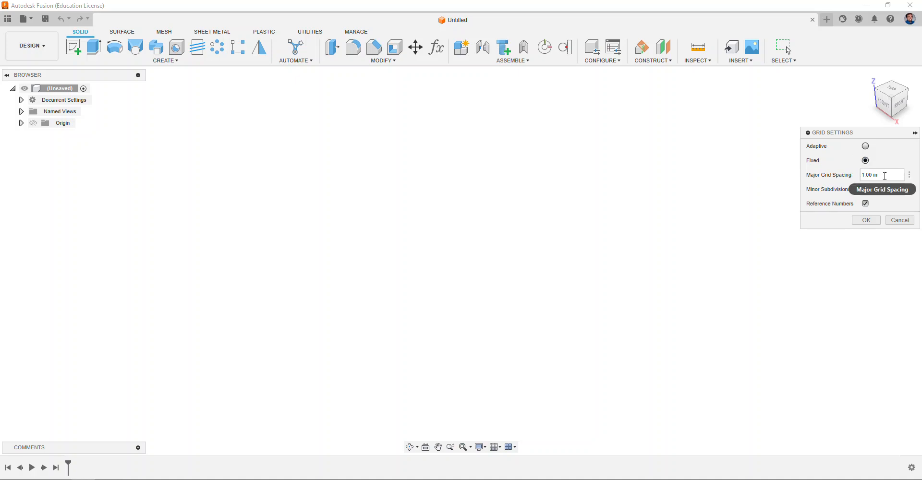
pyautogui.click(886, 176)
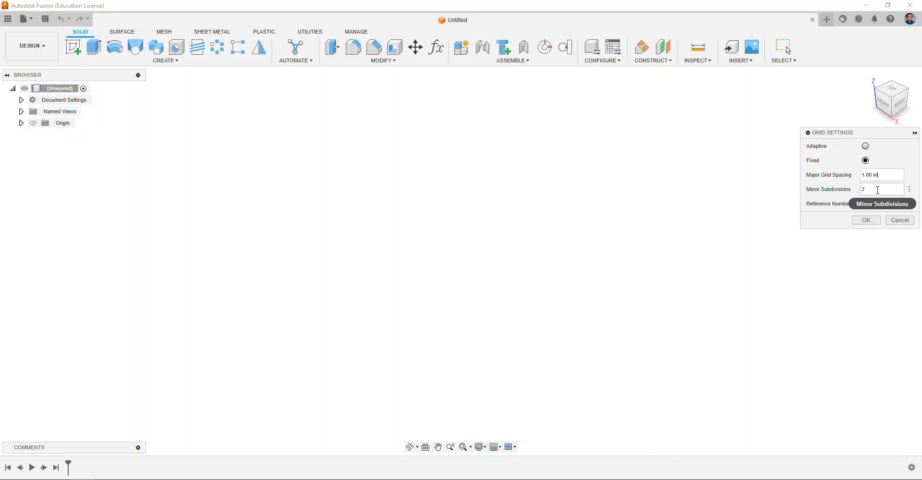
pyautogui.click(867, 206)
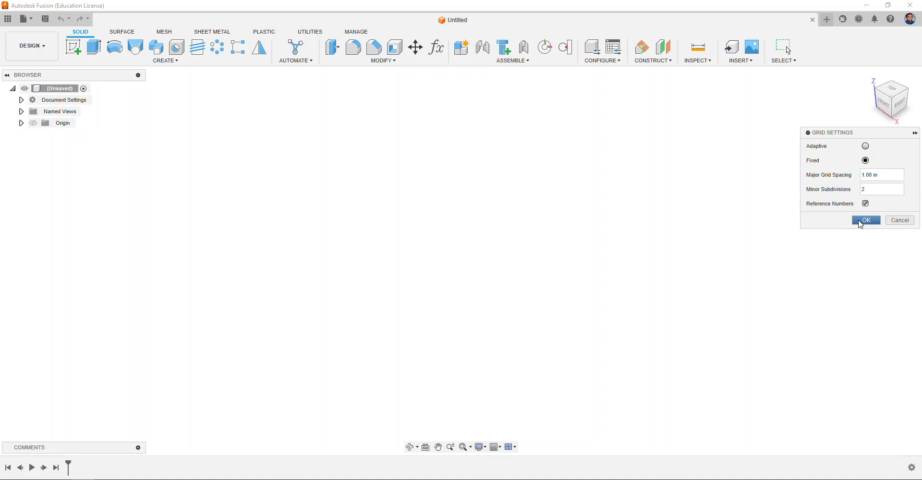
pyautogui.click(866, 220)
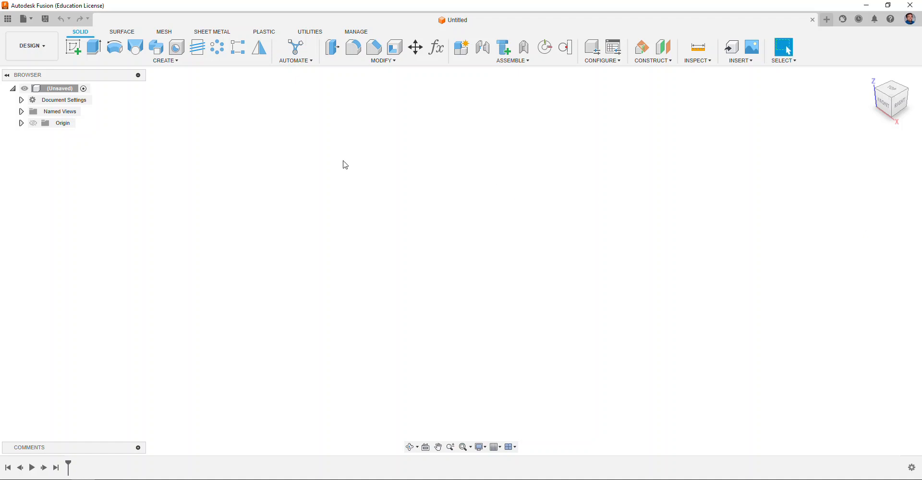
# Step: Start a new sketch on the front (XZ) origin plane
pyautogui.click(73, 47)
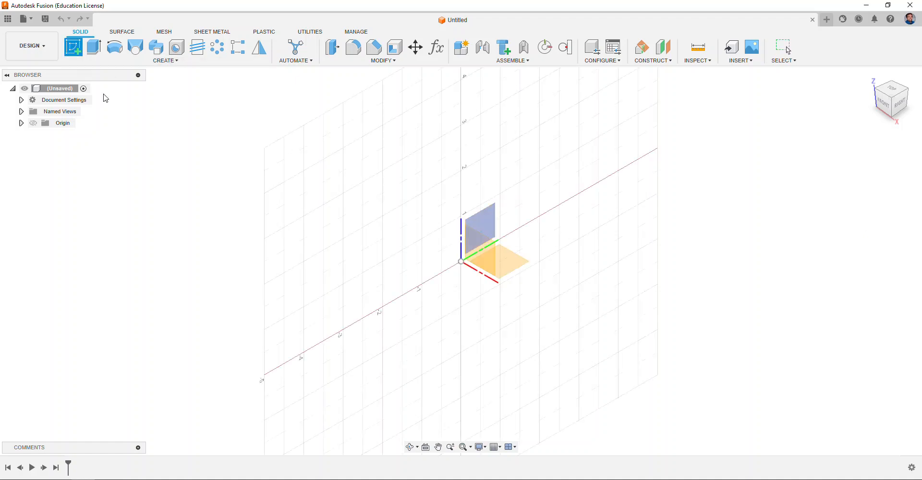
pyautogui.click(483, 255)
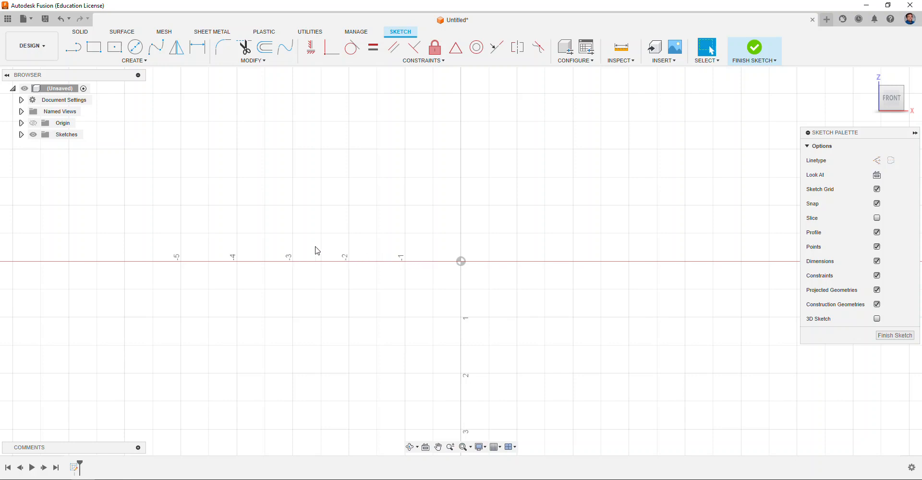
# Step: Try a line from the origin with sketch snapping on, and cancel it
pyautogui.click(75, 51)
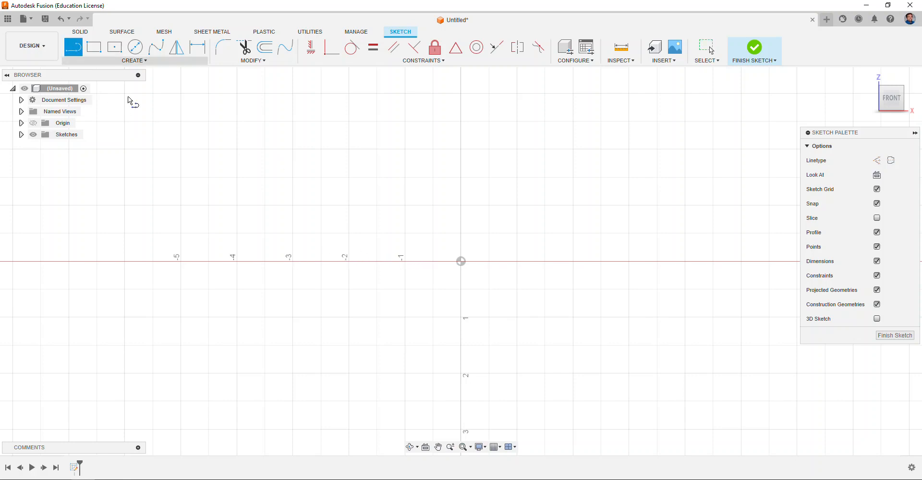
pyautogui.click(462, 261)
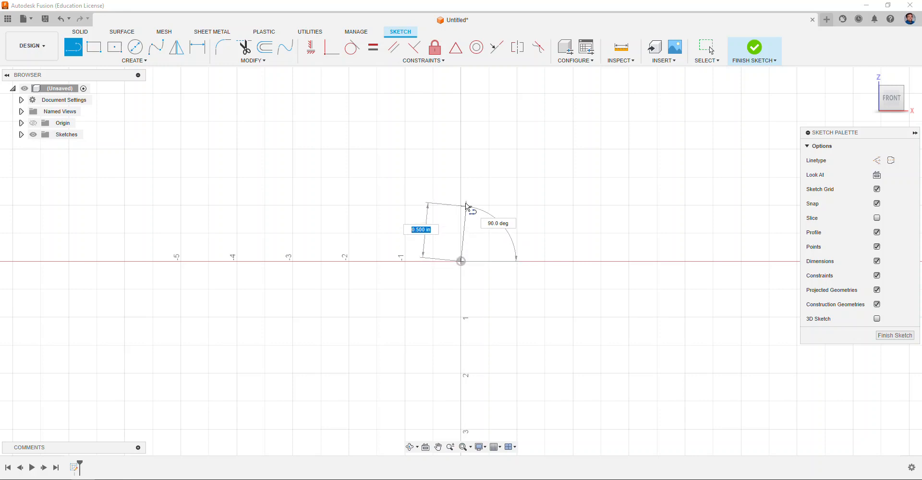
pyautogui.rightClick(515, 189)
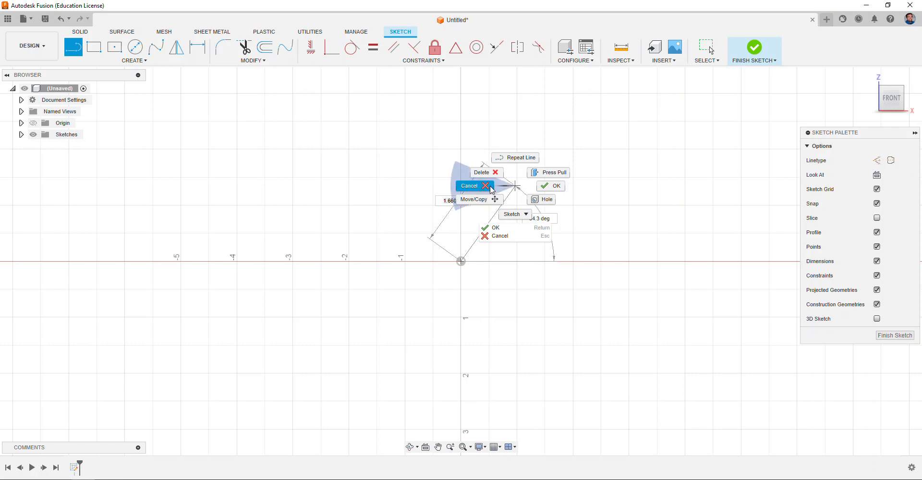
pyautogui.click(469, 186)
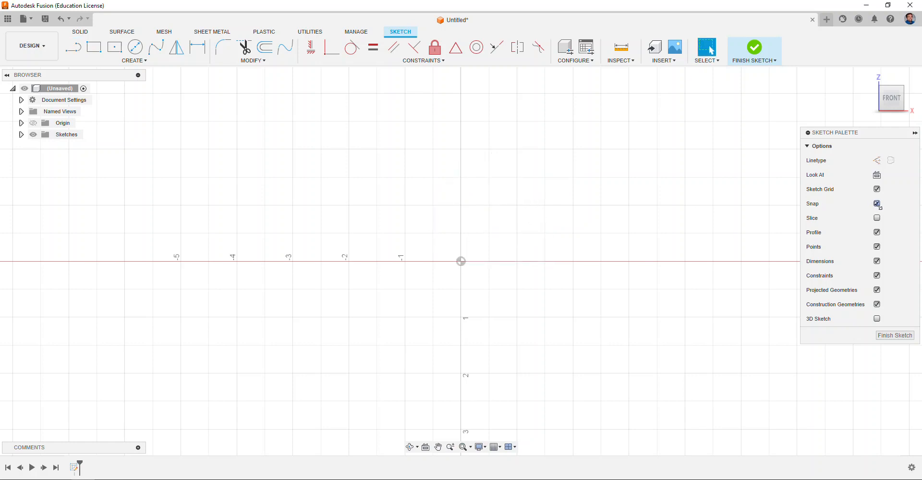
# Step: Check the sketch grid's major spacing and minor subdivision settings
pyautogui.click(496, 447)
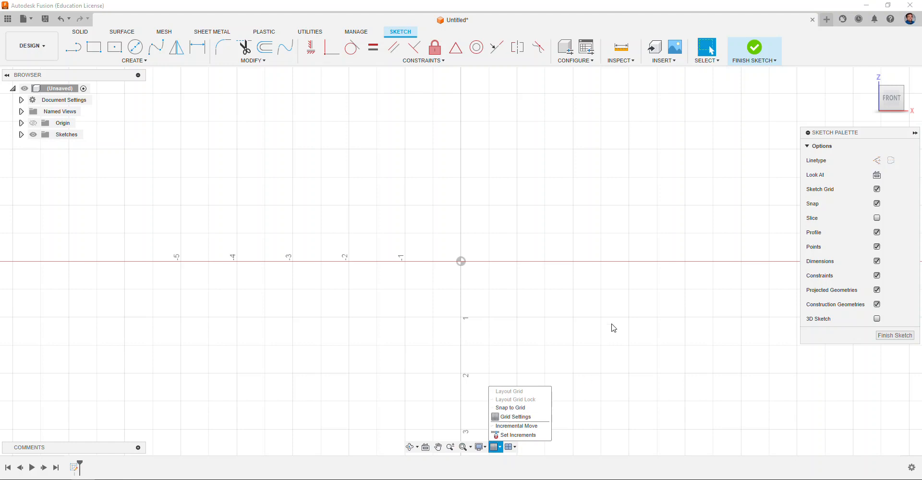
pyautogui.click(496, 447)
pyautogui.click(512, 417)
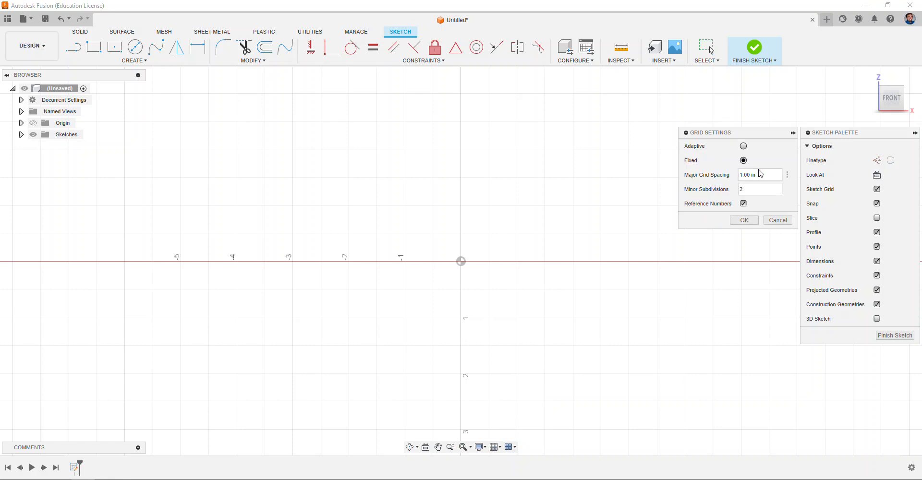
pyautogui.click(788, 175)
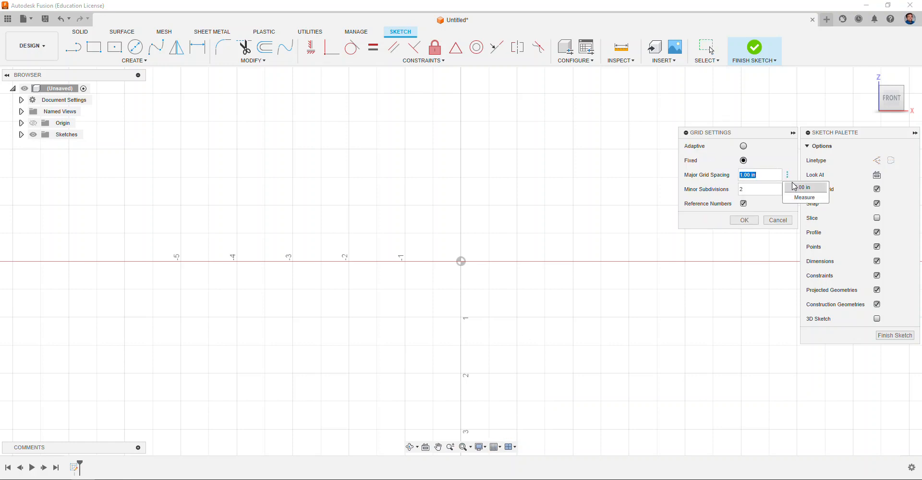
pyautogui.click(773, 222)
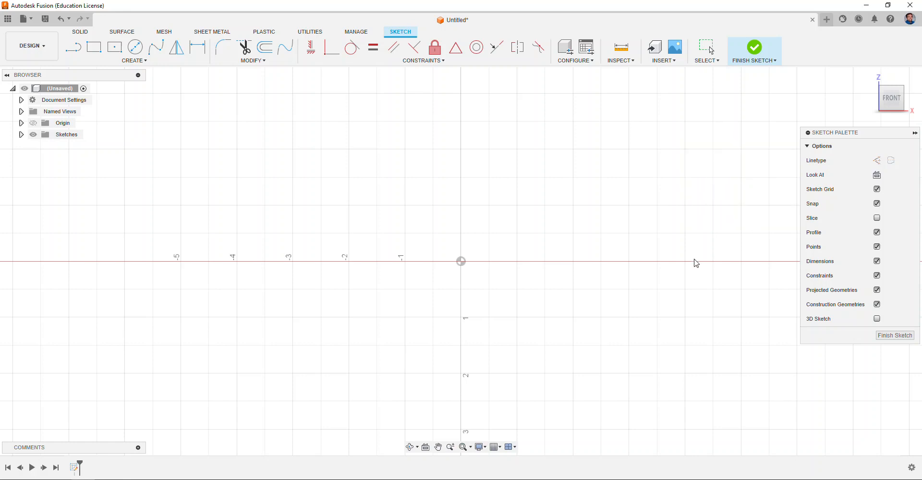
# Step: Try a line from the origin with Snap off, cancel it and turn Snap back on
pyautogui.click(877, 203)
pyautogui.click(73, 47)
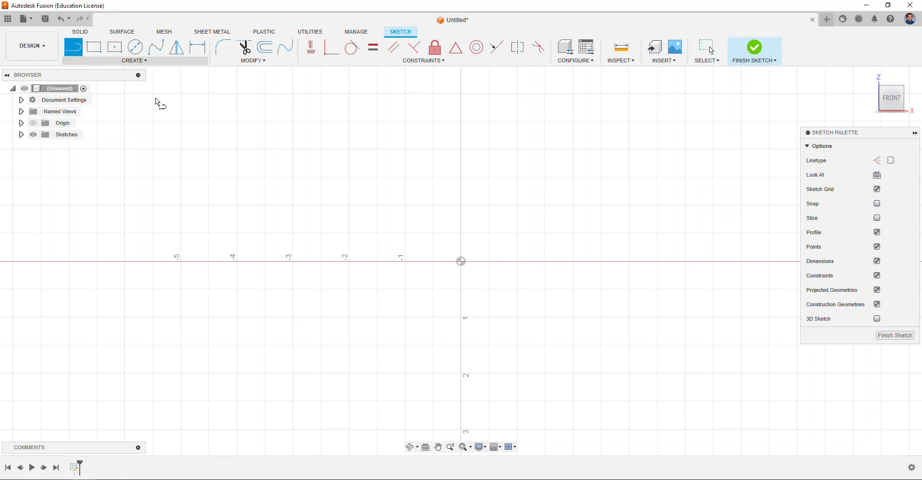
pyautogui.click(461, 262)
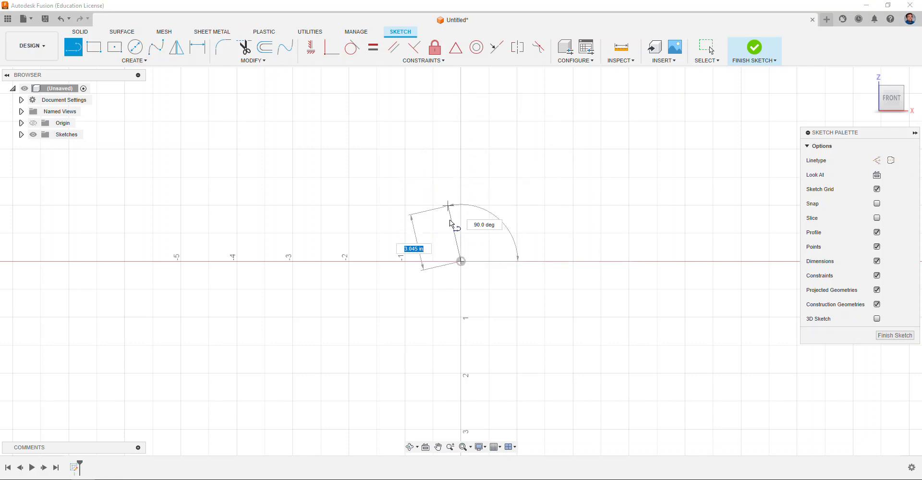
pyautogui.rightClick(542, 180)
pyautogui.click(525, 183)
pyautogui.click(877, 205)
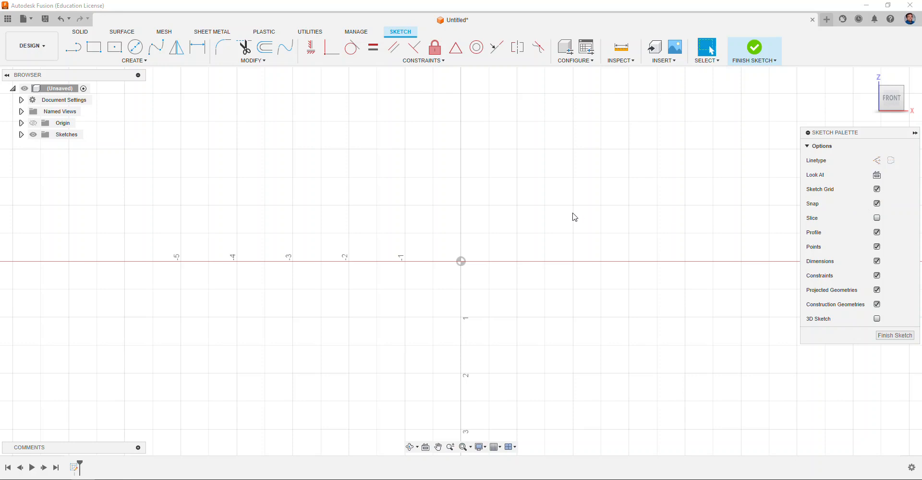